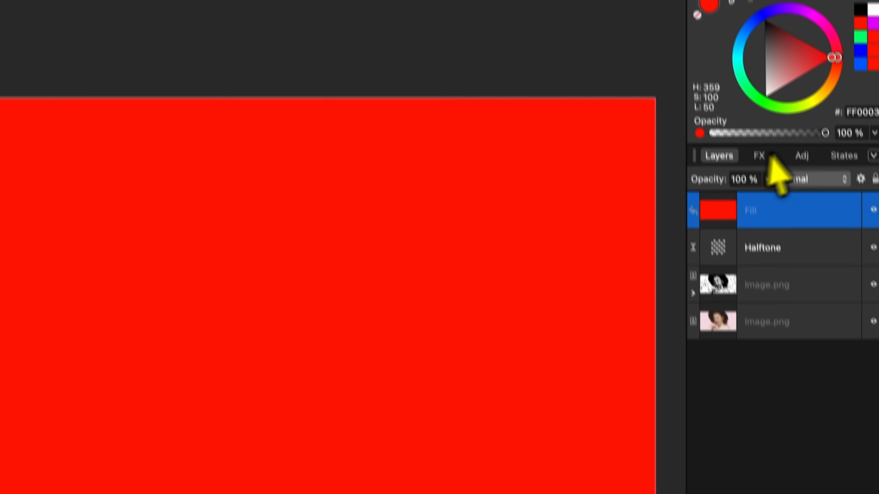
In the red Fill layer's Blend Options, slope the underlying composition range down to 0% at its light end so only the dark dots turn red.
left_click(854, 132)
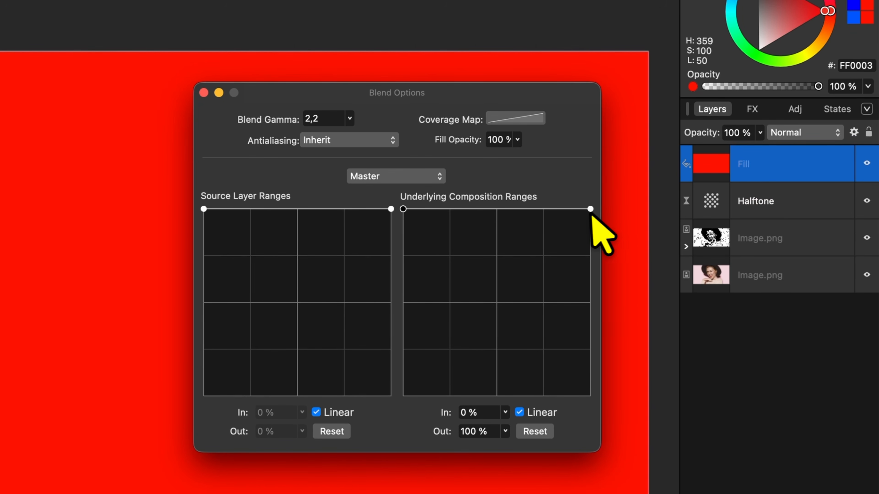
left_click_drag(590, 210, 592, 397)
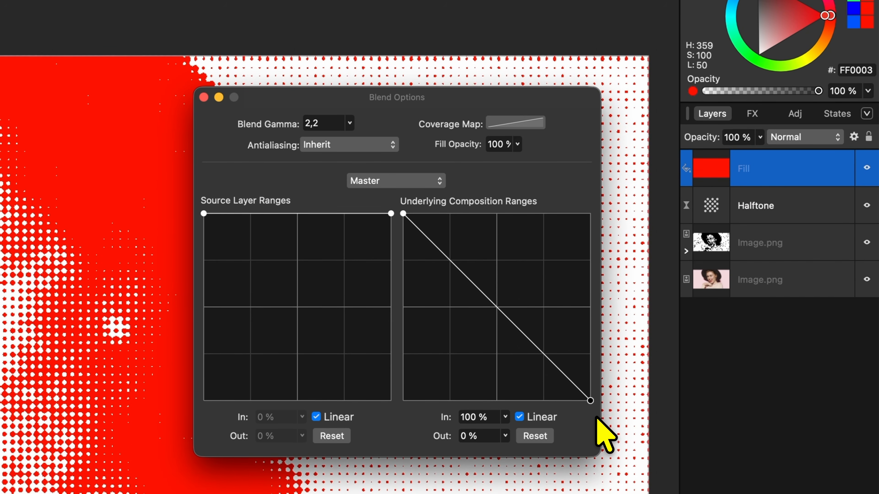
left_click_drag(412, 217, 497, 215)
left_click(204, 98)
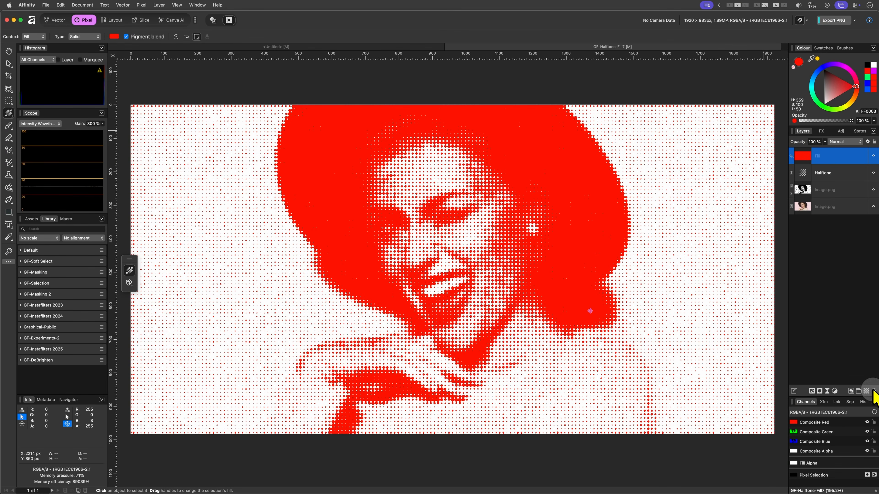
Delete the blended Fill layer and add a new red fill layer above the Halftone layer.
left_click(873, 391)
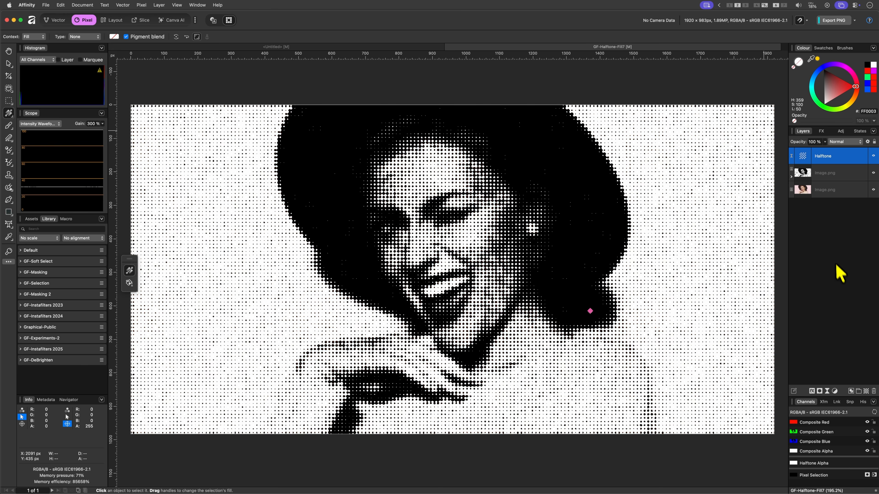
left_click(141, 5)
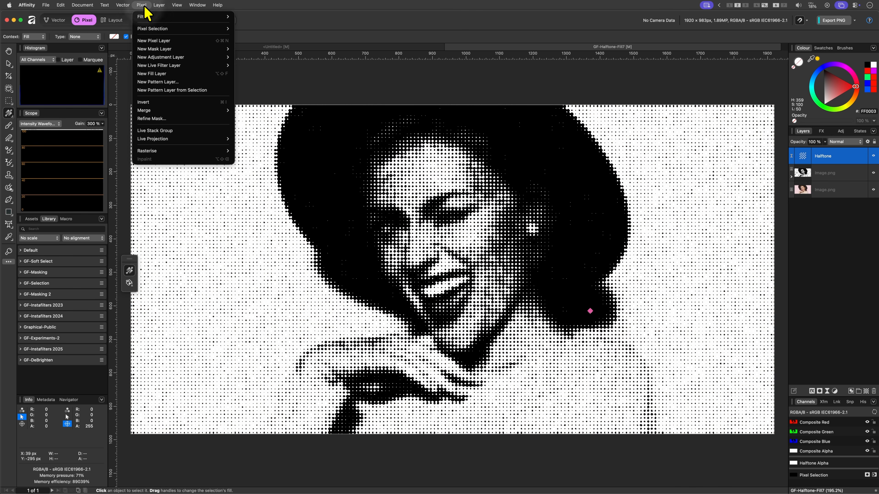
left_click(157, 74)
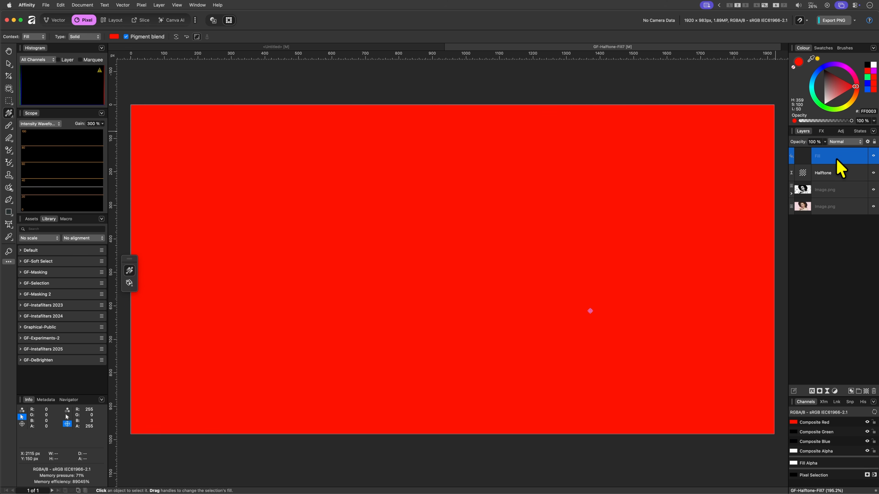
Toggle the Fill layer's visibility off and on to compare, and set its blend mode to Add.
left_click(871, 156)
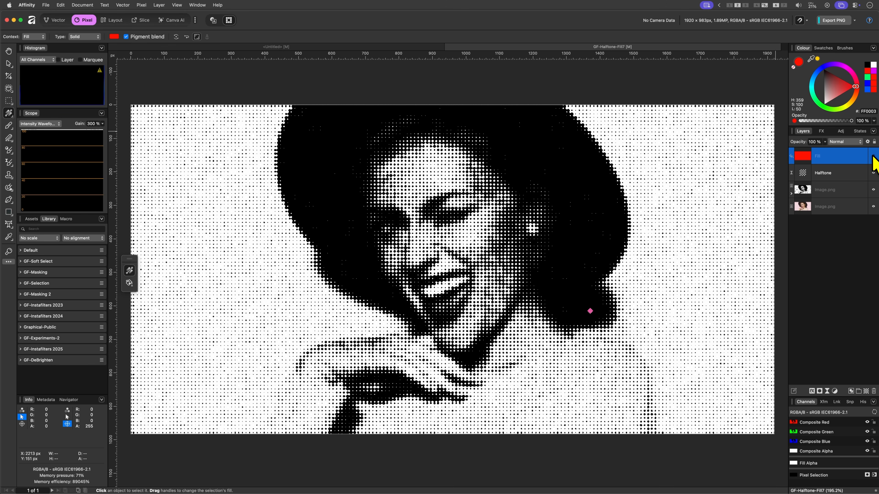
left_click(873, 156)
left_click(844, 141)
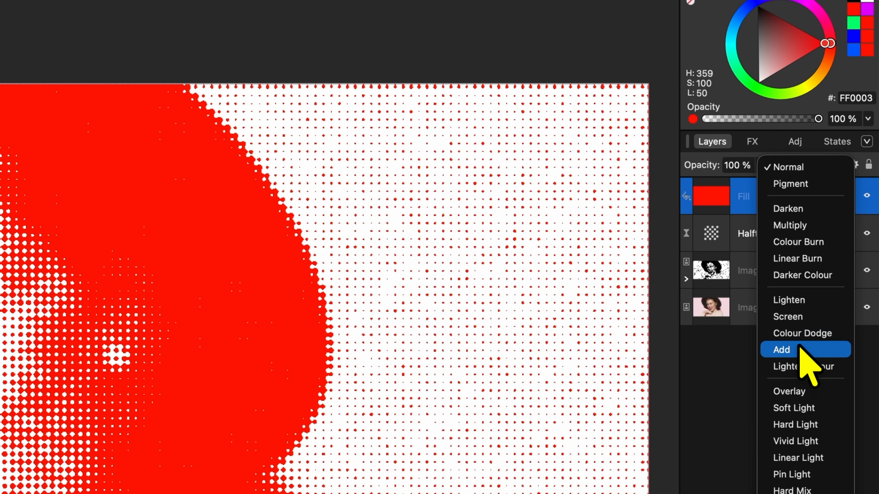
left_click(800, 350)
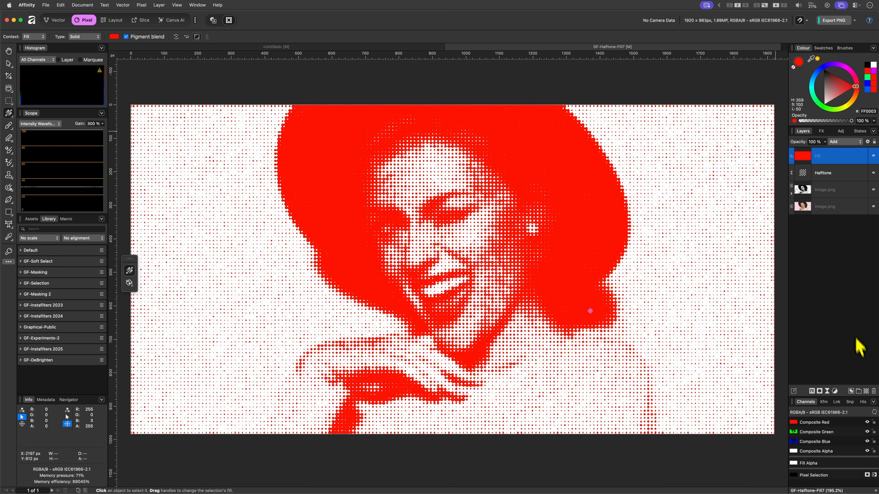
Delete the Fill layer and add a Recolour adjustment above the Halftone layer with hue 0° and lightness 50%.
left_click(874, 391)
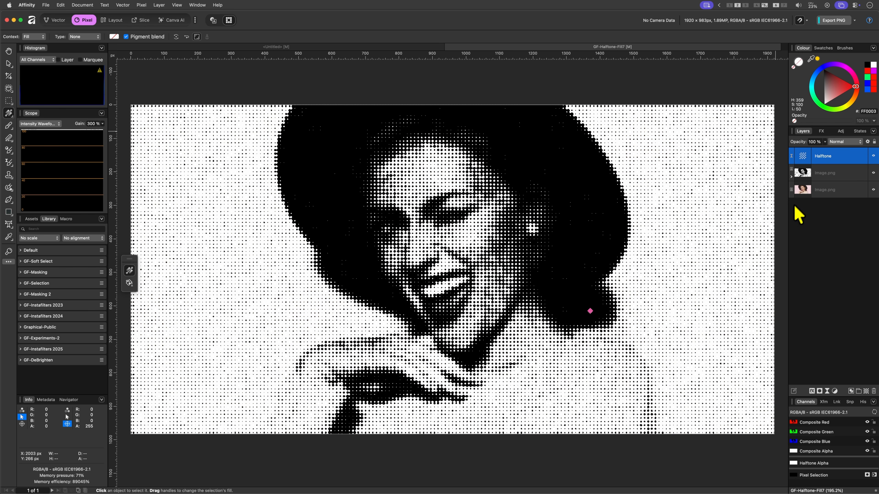
left_click(834, 392)
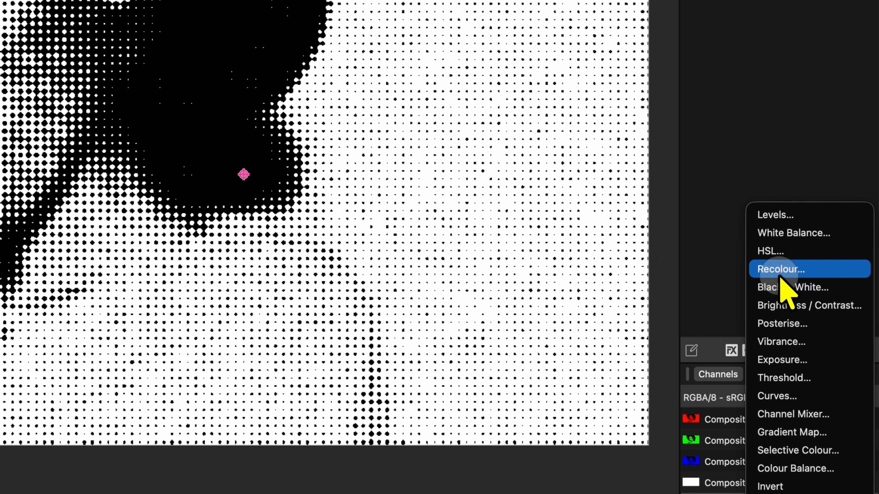
left_click(780, 273)
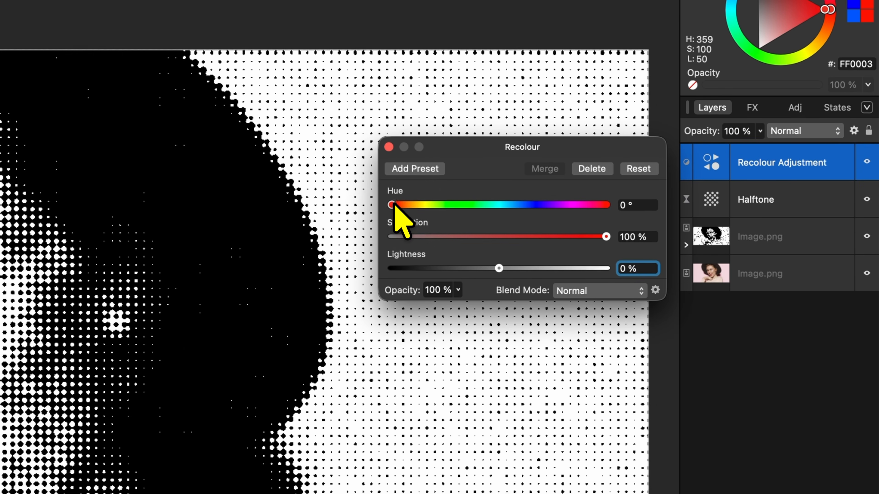
mouse_move(390, 209)
left_mouse_down()
mouse_move(539, 213)
mouse_move(384, 221)
left_mouse_up()
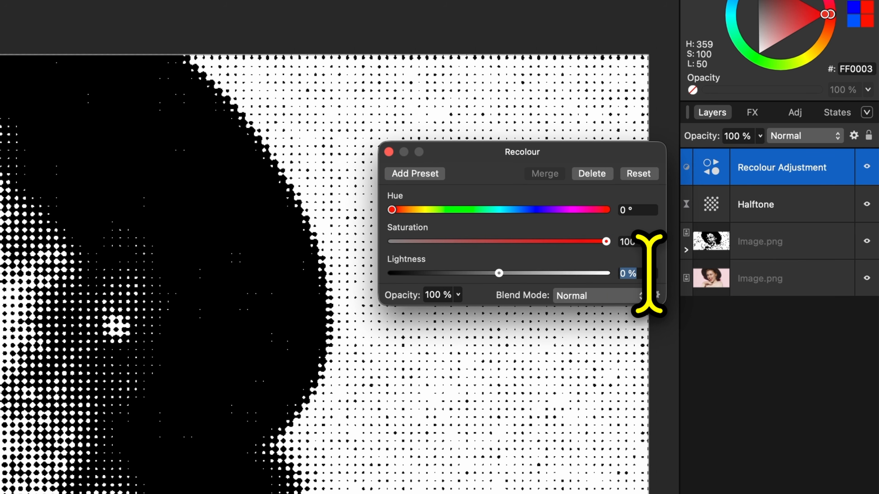
key("Return")
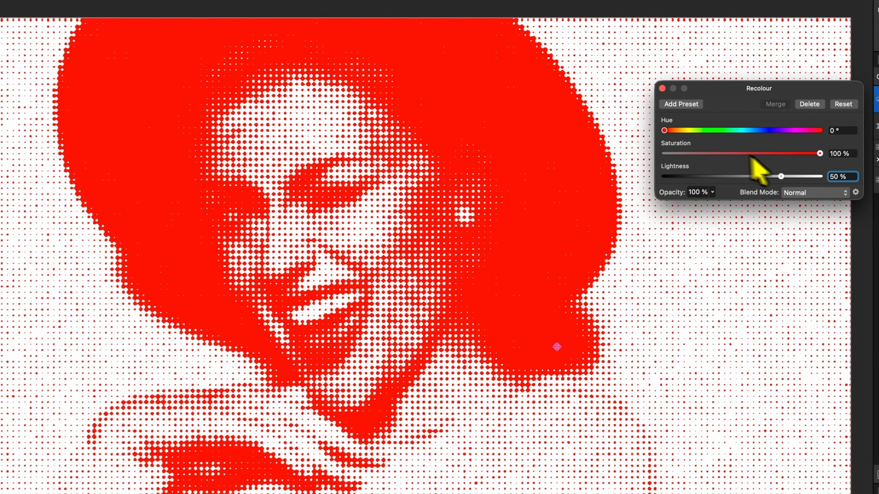
mouse_move(672, 128)
left_mouse_down()
mouse_move(786, 129)
mouse_move(672, 129)
left_mouse_up()
left_click(670, 86)
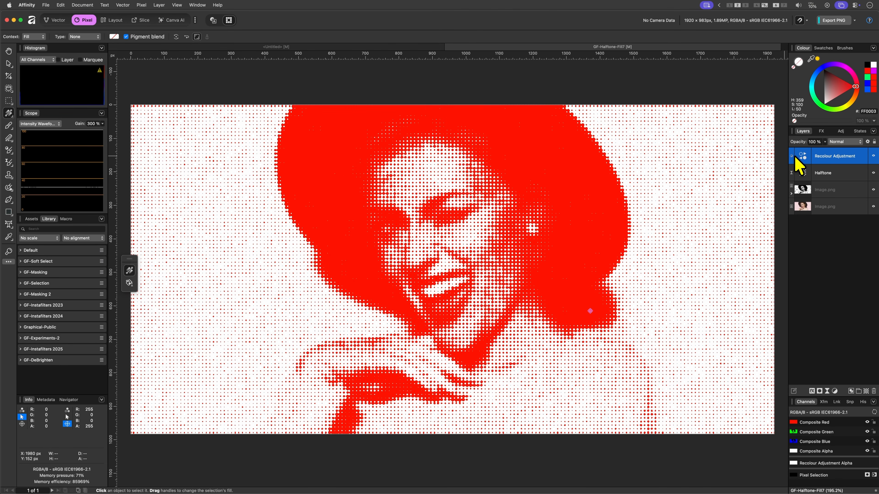
Replace the Recolour adjustment with a Levels adjustment whose output black level is 50%.
left_click(874, 391)
left_click(835, 391)
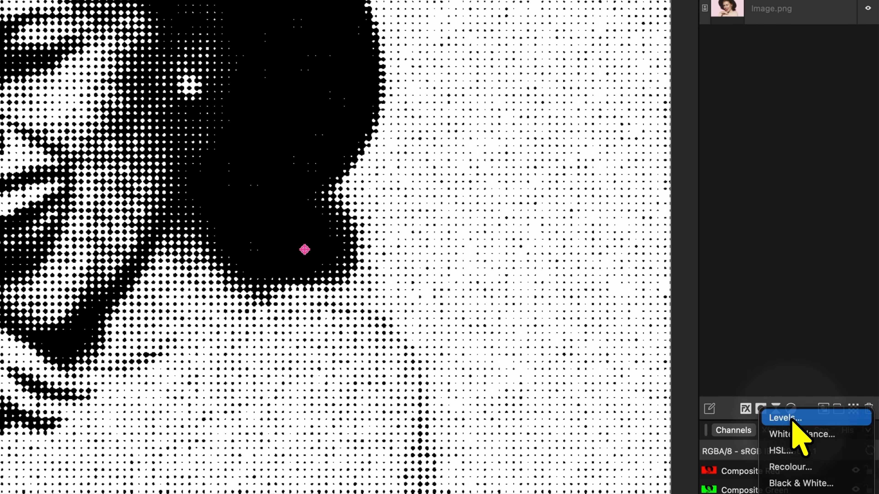
left_click(796, 417)
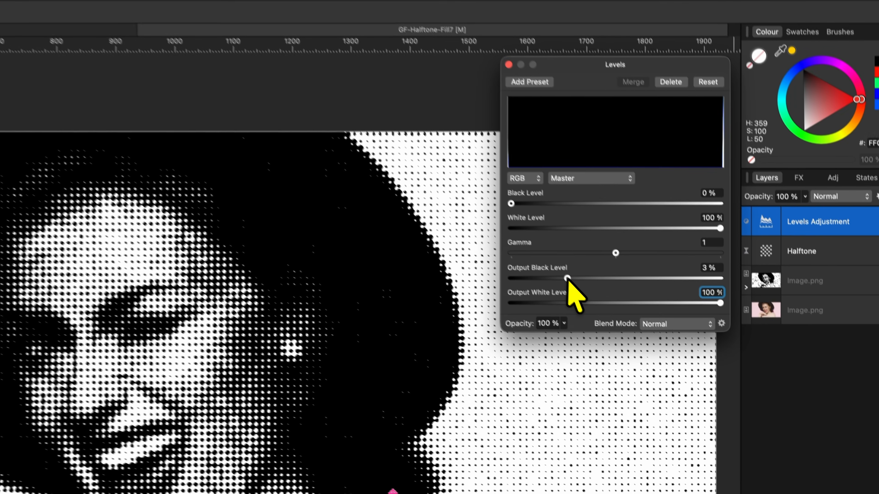
left_click_drag(436, 94, 540, 94)
left_click_drag(623, 300, 632, 300)
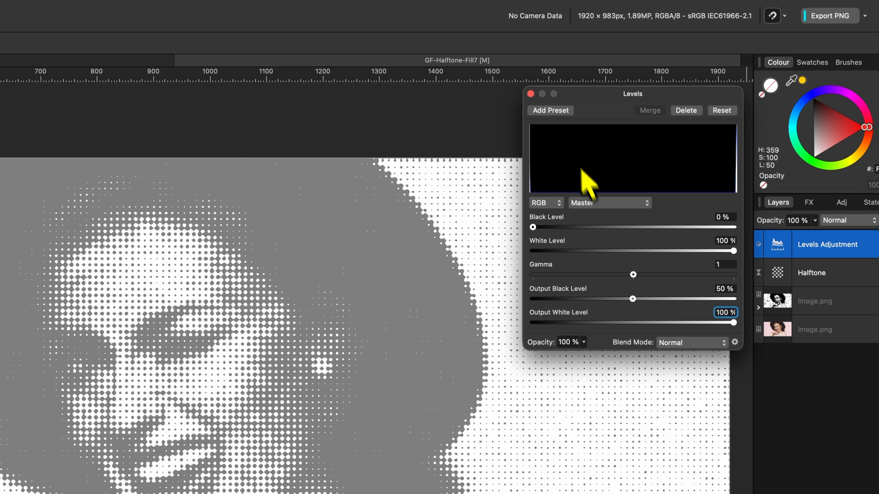
left_click(531, 94)
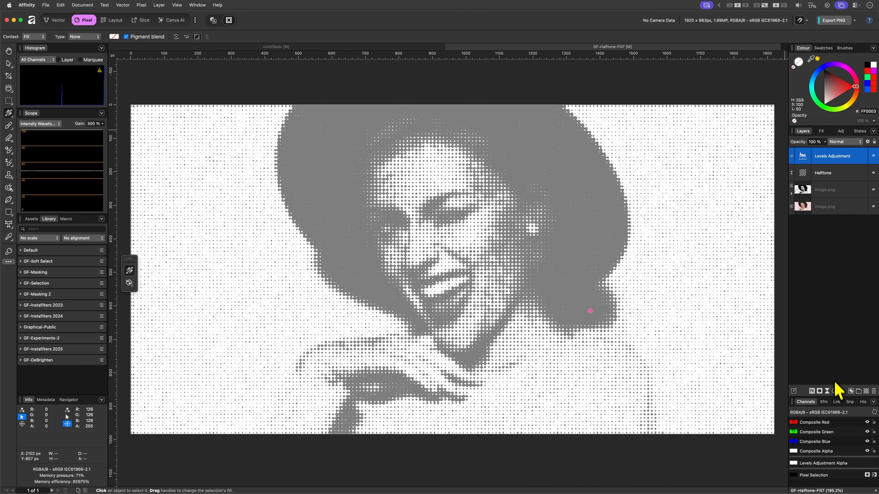
Try a Recolour adjustment with its default settings above the Levels adjustment, and delete it again.
left_click(834, 391)
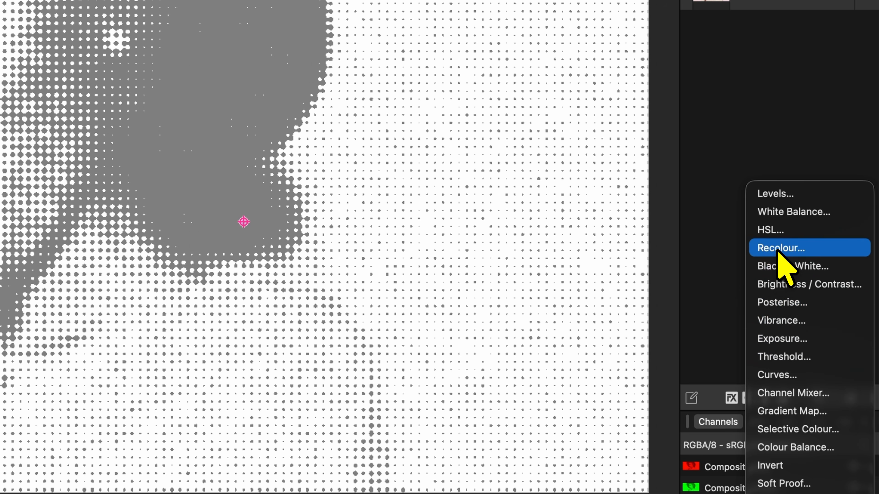
left_click(779, 253)
left_click_drag(528, 163, 509, 158)
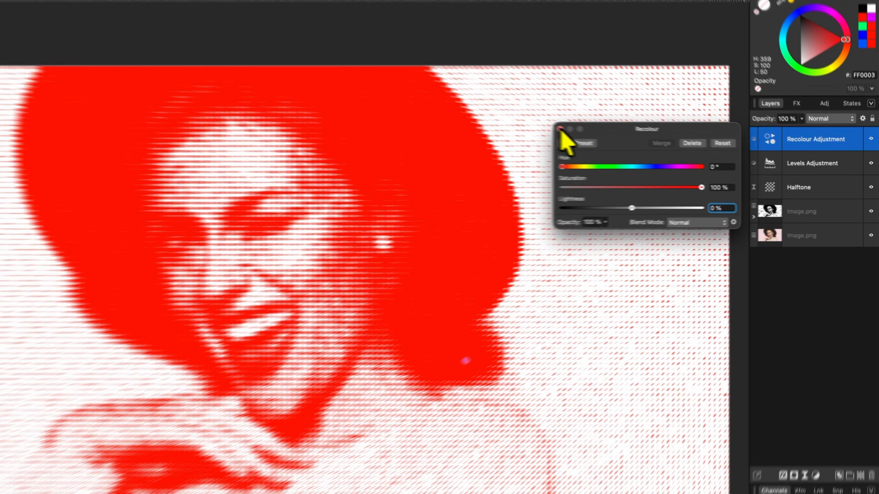
left_click(525, 122)
key("Delete")
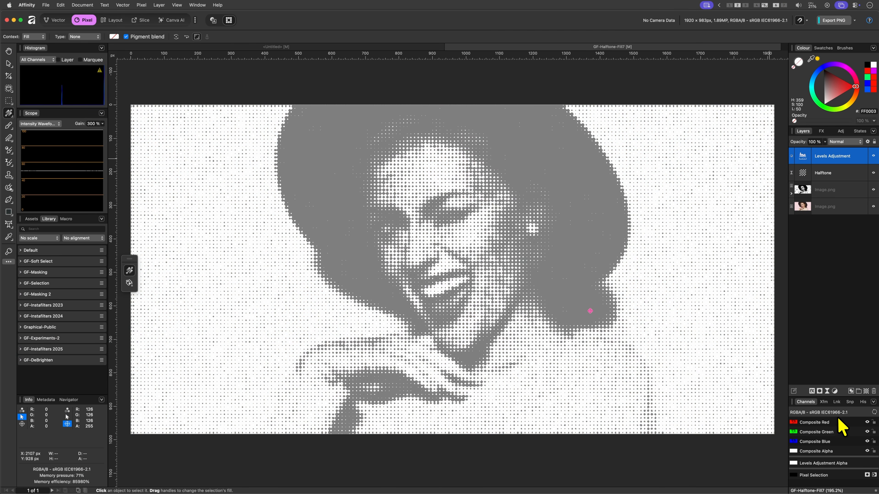
Add a red fill layer above the Levels adjustment and set its blend mode to Overlay.
left_click(141, 5)
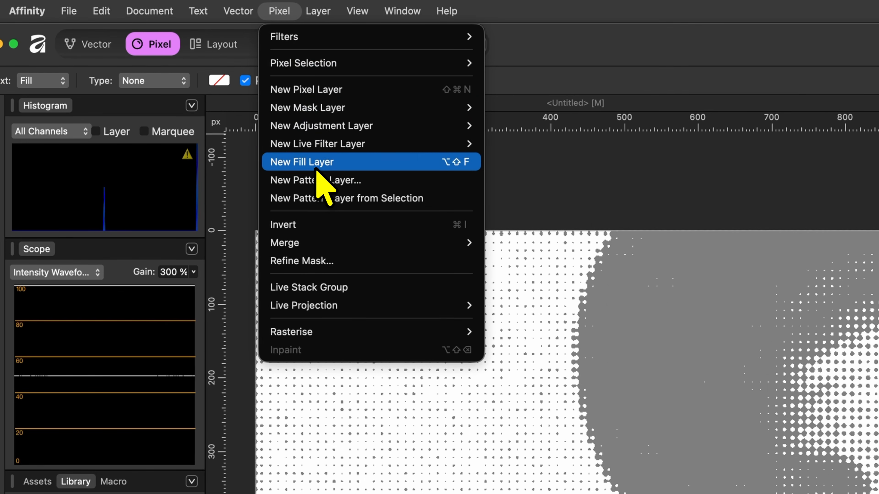
left_click(197, 86)
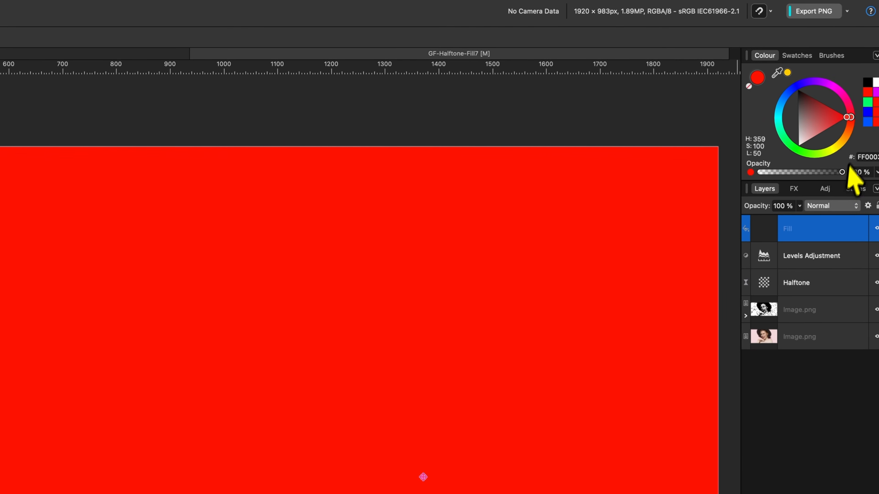
left_click(827, 207)
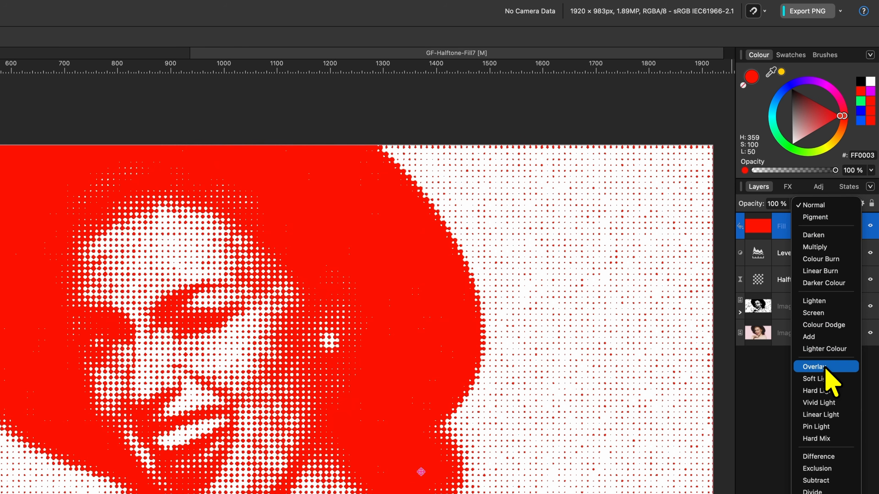
left_click(826, 367)
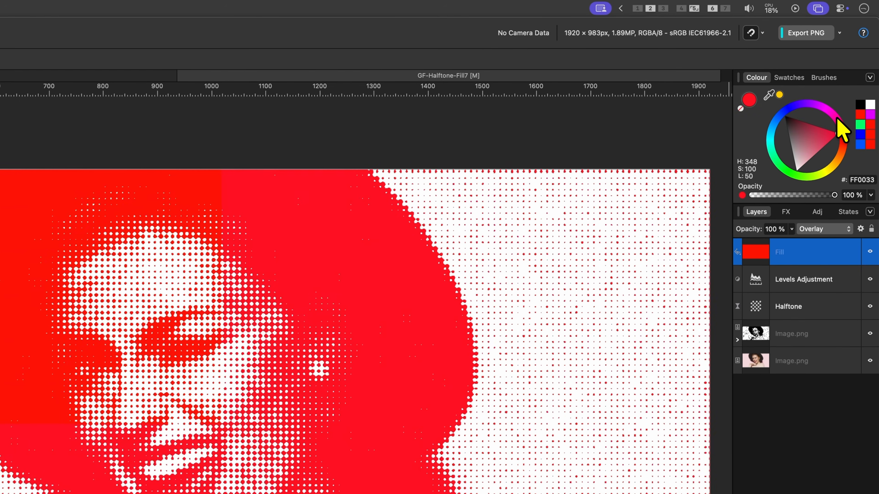
Try other hues and a darker shade for the Overlay fill, and set its colour back to red FF0003.
mouse_move(857, 87)
left_mouse_down()
mouse_move(854, 80)
mouse_move(856, 89)
left_mouse_up()
mouse_move(841, 145)
left_mouse_down()
mouse_move(816, 140)
mouse_move(772, 166)
mouse_move(847, 153)
mouse_move(843, 175)
mouse_move(826, 172)
mouse_move(822, 144)
mouse_move(852, 138)
left_mouse_up()
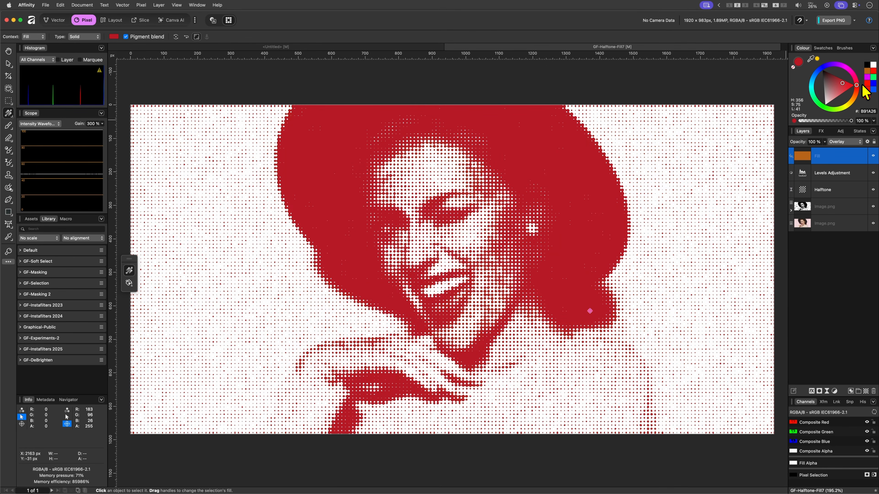
left_click(873, 73)
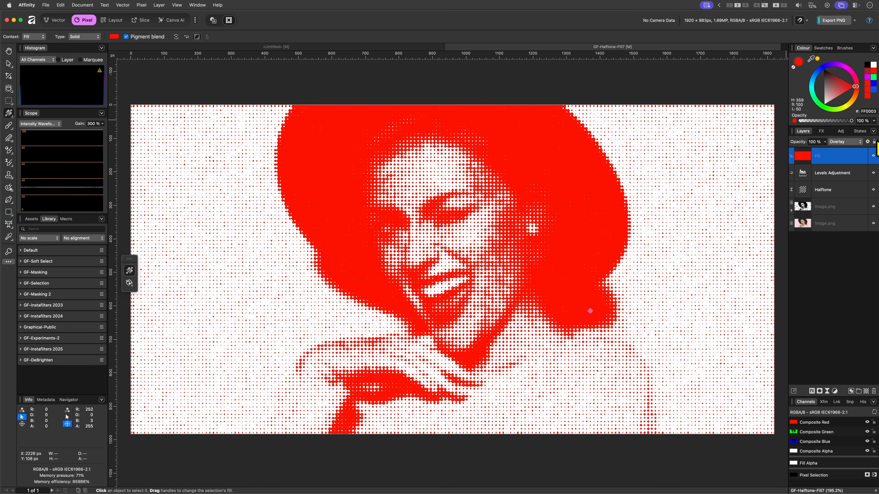
Delete the Fill layer together with the Levels adjustment, and add a fresh Levels adjustment above the Halftone layer.
left_click(825, 174, "shift")
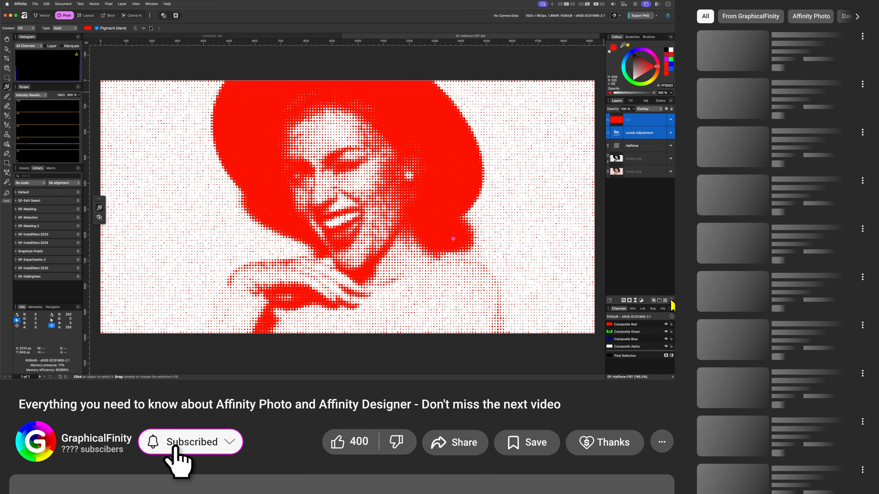
left_click(671, 301)
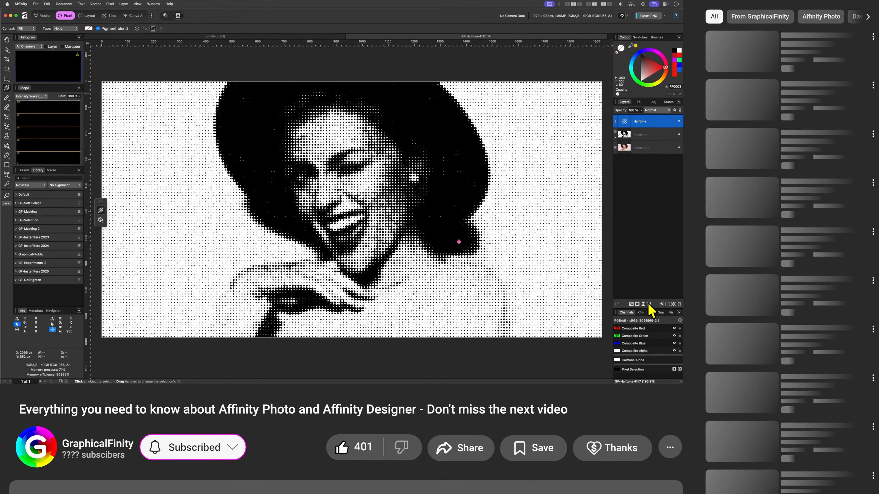
left_click(641, 301)
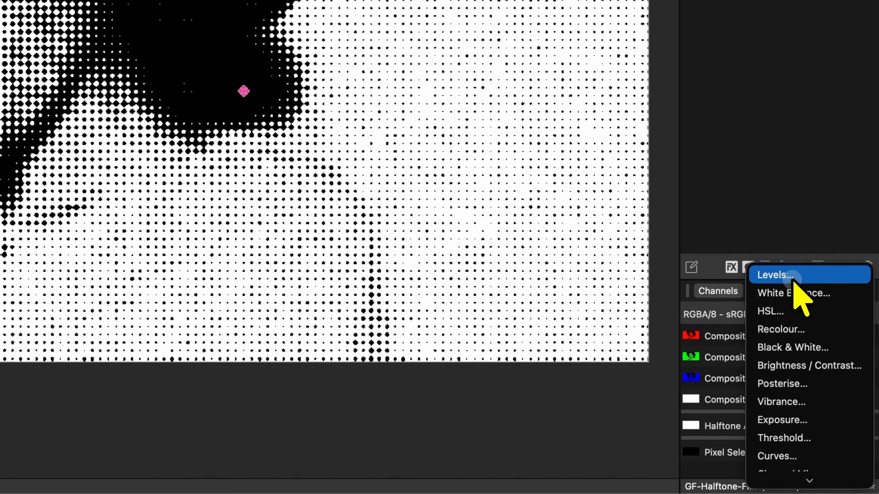
left_click(787, 291)
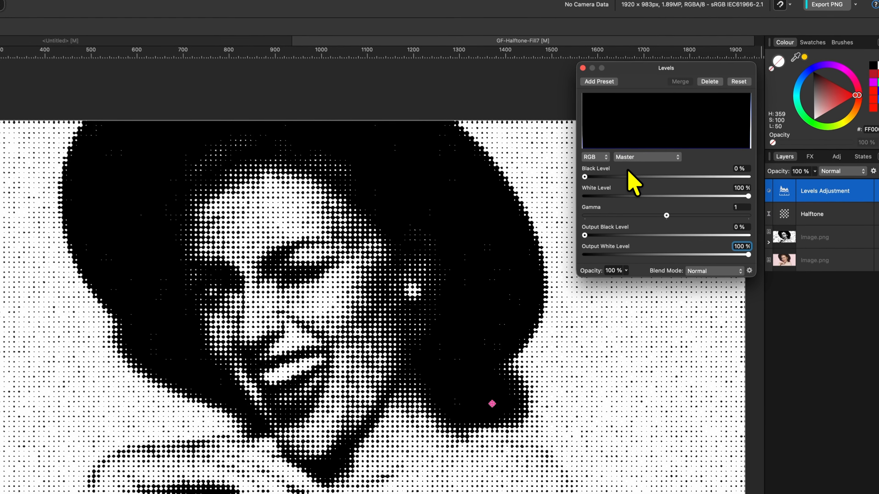
In the Levels adjustment, raise the Red channel's output black level until the black halftone dots are pure red.
left_click(637, 162)
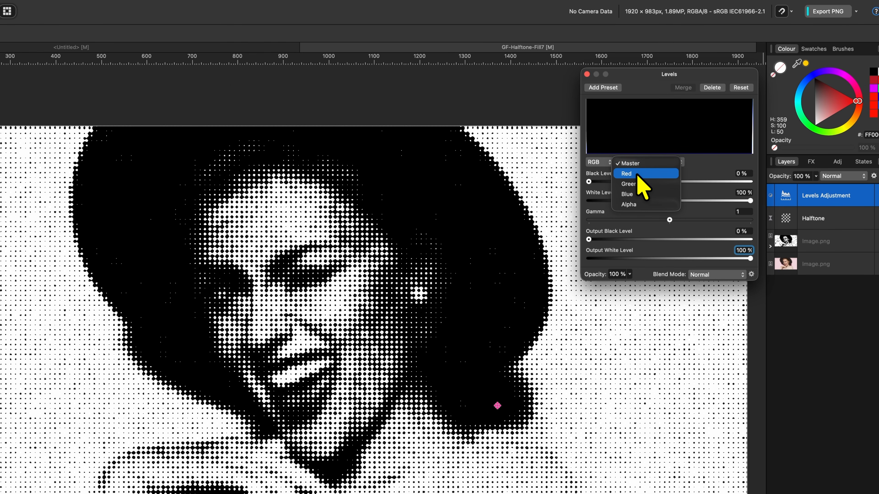
left_click(637, 173)
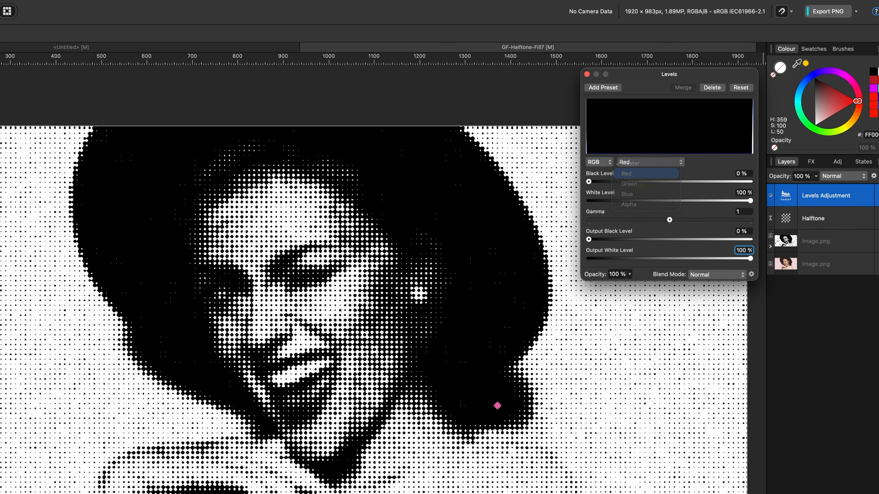
left_click_drag(607, 243, 722, 241)
In the Levels adjustment, raise the output black levels of the Green and Blue channels and set the Red channel's to 65%.
left_click(640, 162)
left_click(639, 173)
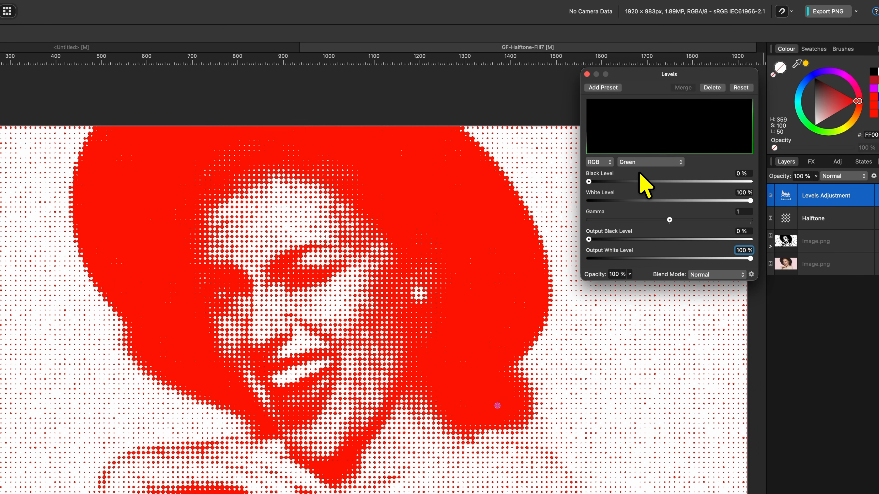
left_click_drag(589, 239, 639, 239)
left_click(640, 162)
left_click(639, 174)
left_click(640, 162)
left_click(641, 143)
left_click_drag(731, 234, 696, 243)
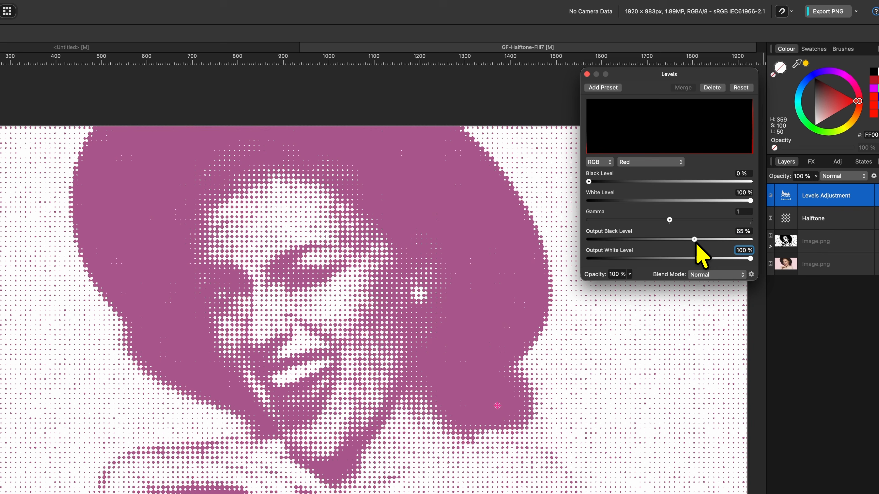
Delete the Levels adjustment and add a Gradient Map adjustment above the Halftone layer.
left_click(587, 74)
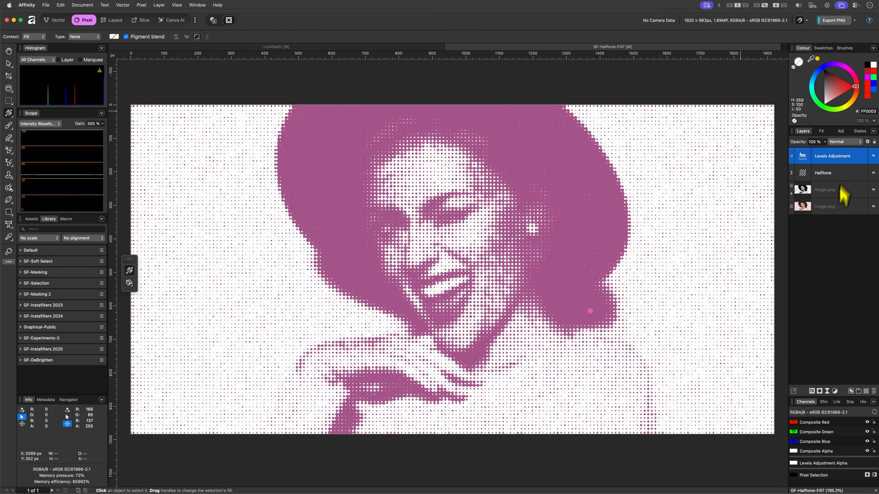
left_click(874, 391)
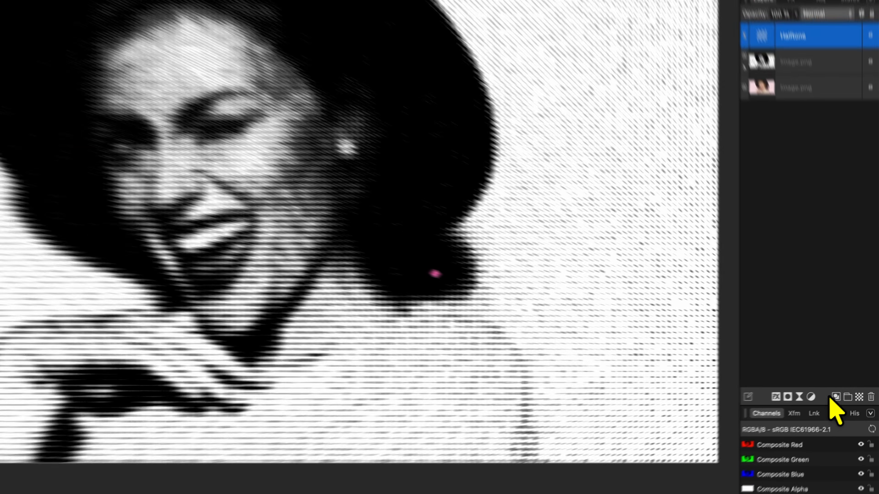
left_click(834, 392)
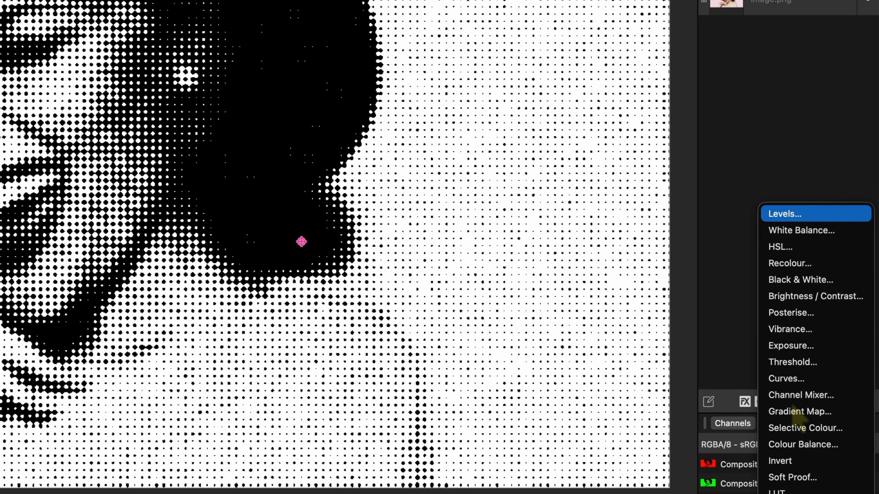
left_click(813, 419)
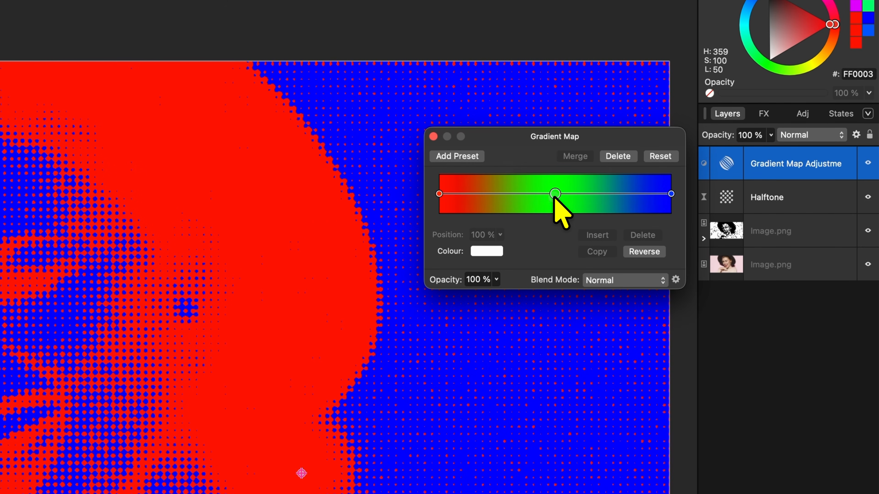
Remove the green middle stop from the gradient map and set its blue end stop to white FFFFFF.
left_click(555, 195)
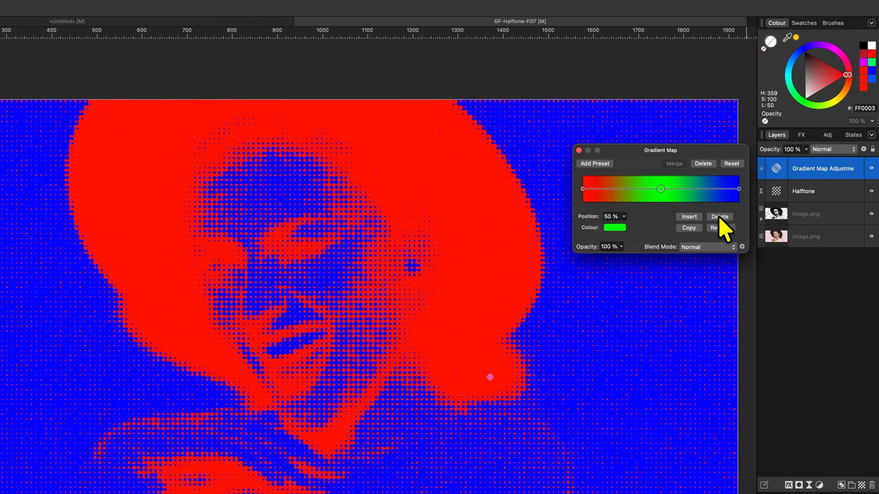
left_click(719, 216)
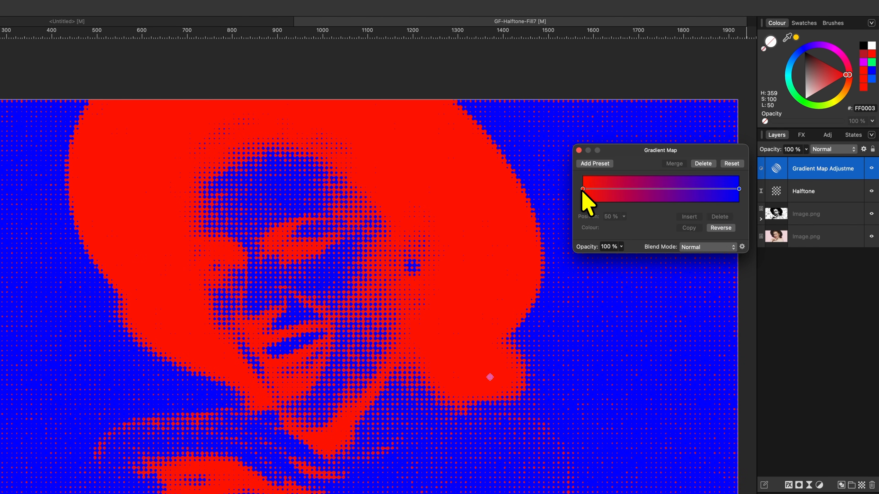
left_click(739, 189)
left_click(614, 227)
left_click_drag(713, 256, 688, 240)
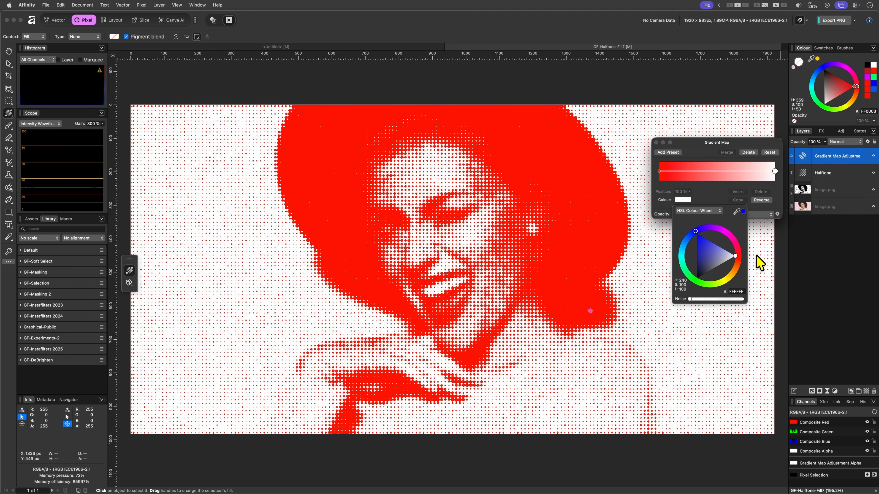
Recolour the gradient map with a blue start stop for the dots and a bright green end stop for the background.
left_click(659, 171)
left_click(683, 200)
left_click(774, 171)
left_click(683, 199)
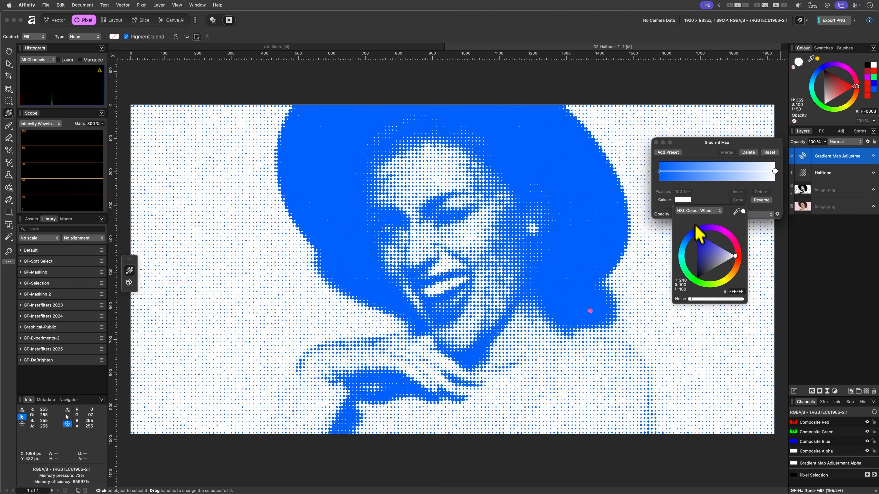
left_click(696, 282)
left_click(715, 195)
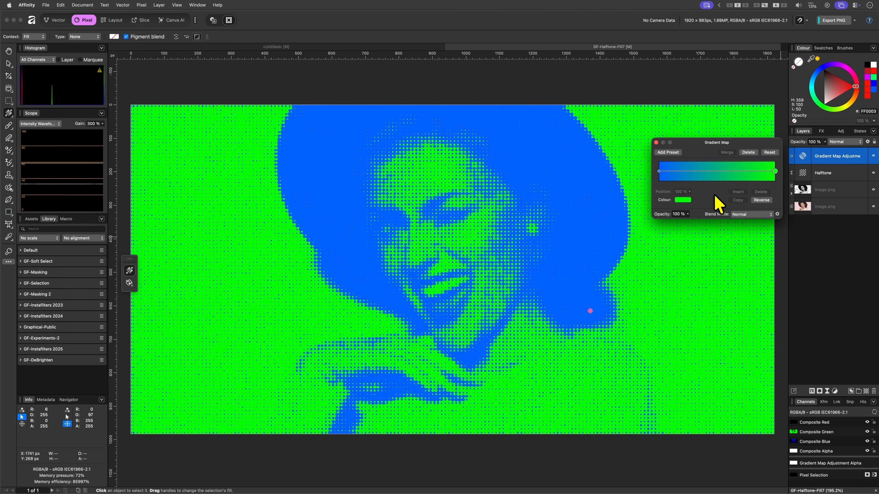
Replace the Gradient Map adjustment with a new fill layer above the Halftone layer, coloured blue 000AFF.
left_click(656, 143)
key("Delete")
left_click(142, 4)
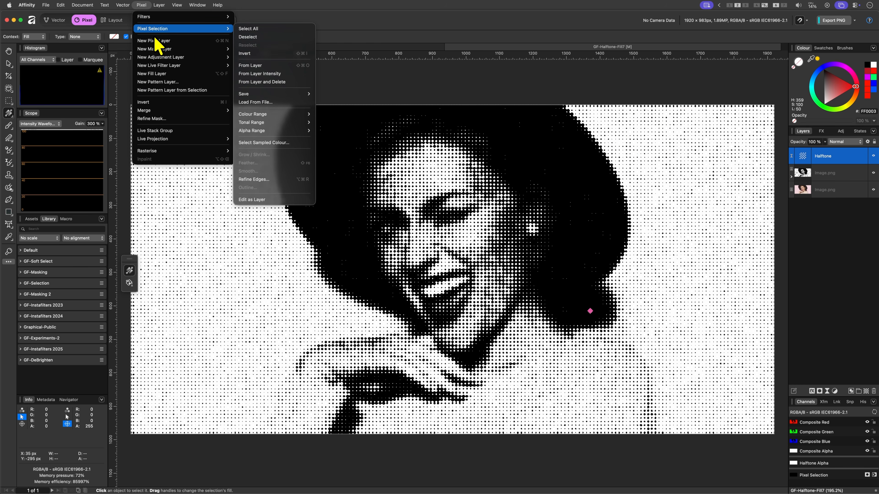
left_click(163, 74)
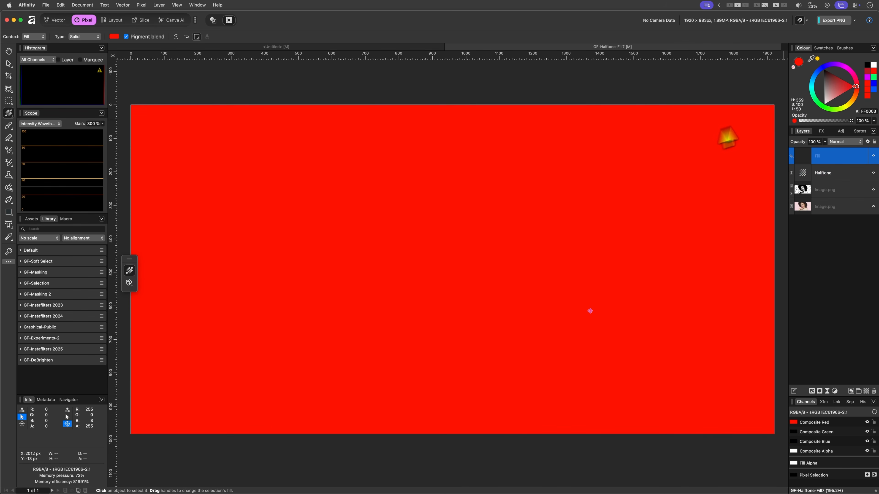
left_click(822, 68)
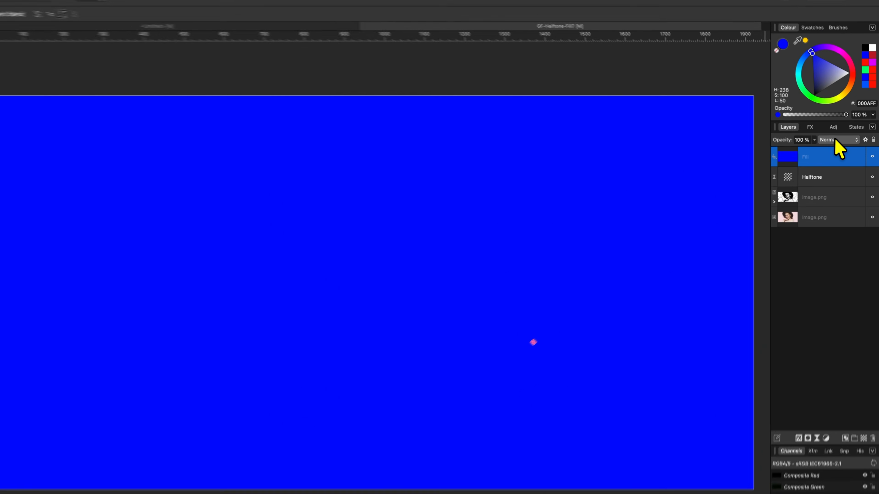
Set the Fill layer's blend mode to Difference and shift its colour to violet 7900FF.
left_click(845, 142)
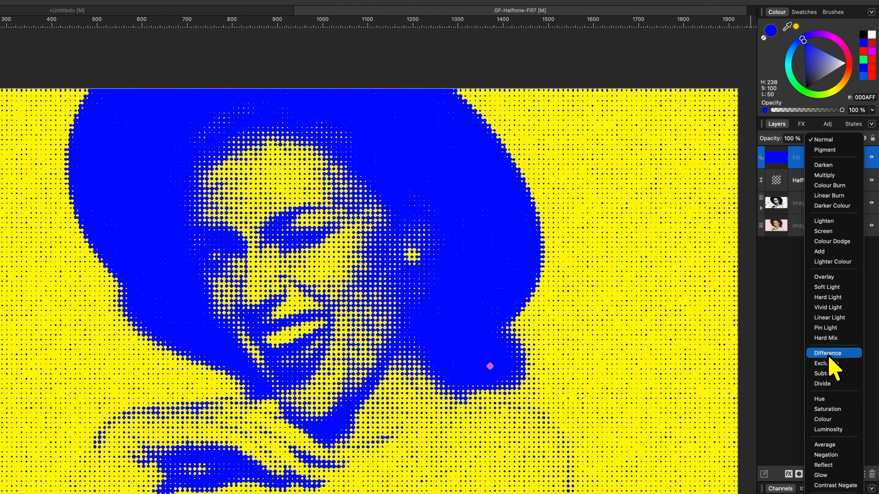
left_click(829, 356)
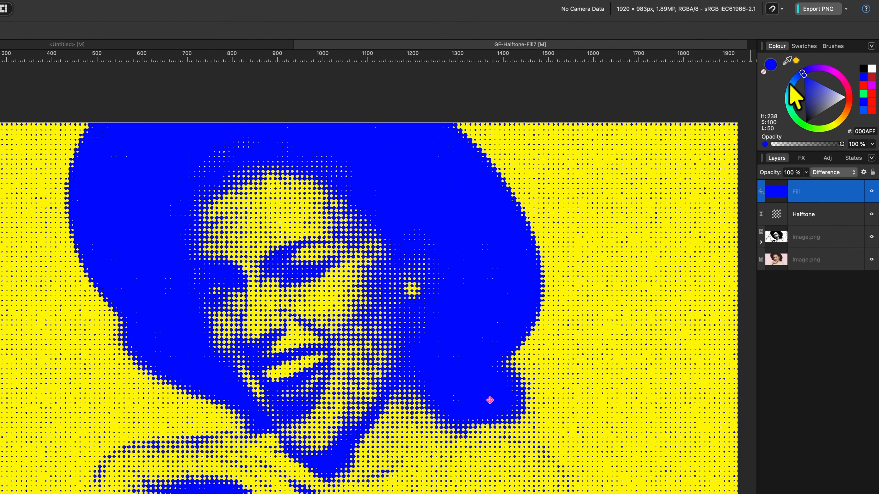
mouse_move(820, 70)
left_mouse_down()
mouse_move(852, 95)
mouse_move(841, 76)
mouse_move(817, 70)
left_mouse_up()
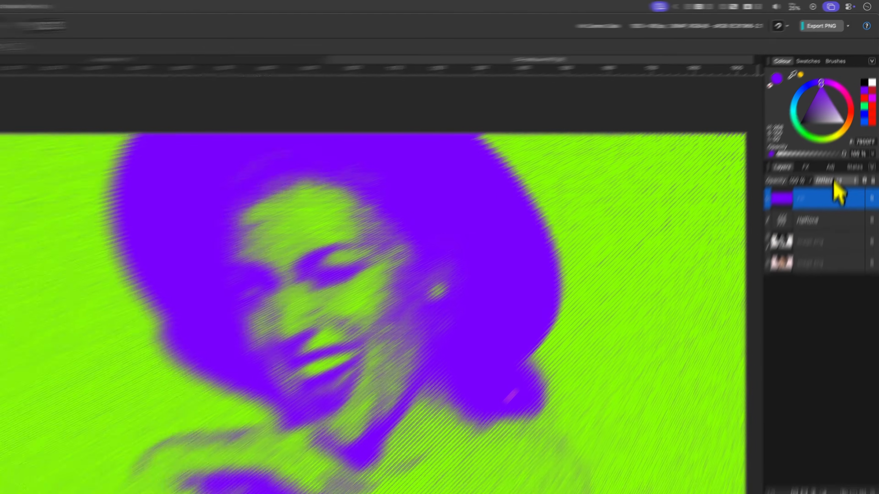
Switch the Fill layer's blend mode to Multiply and try a dark purple 390079 and a lighter pinkish shade.
left_click(845, 141)
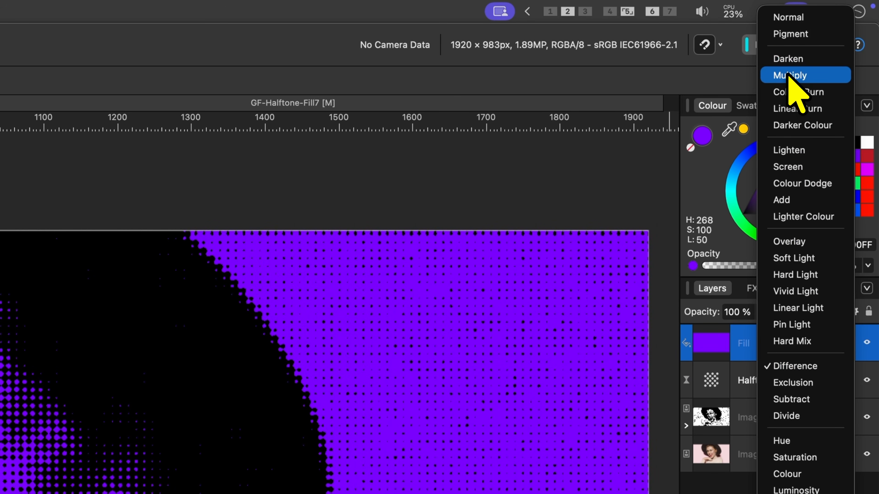
left_click(790, 76)
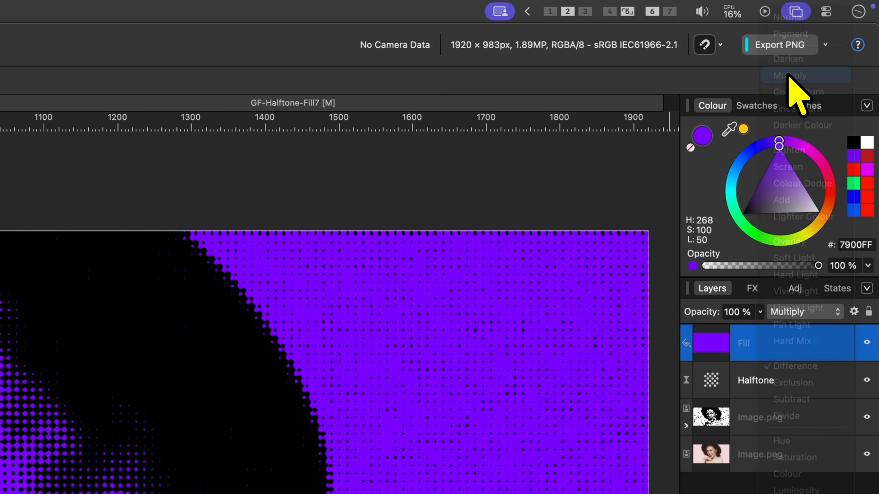
mouse_move(779, 166)
left_mouse_down()
mouse_move(781, 186)
mouse_move(763, 187)
mouse_move(775, 183)
left_mouse_up()
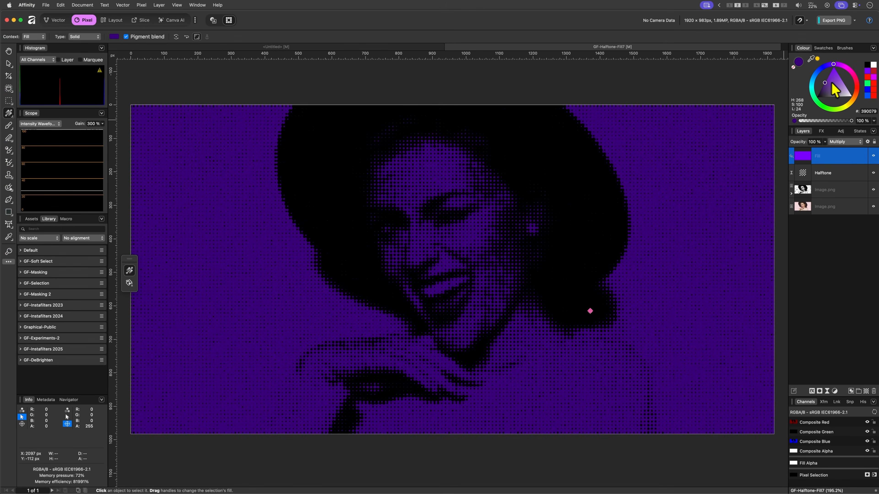
mouse_move(831, 83)
left_mouse_down()
mouse_move(846, 81)
mouse_move(833, 64)
left_mouse_up()
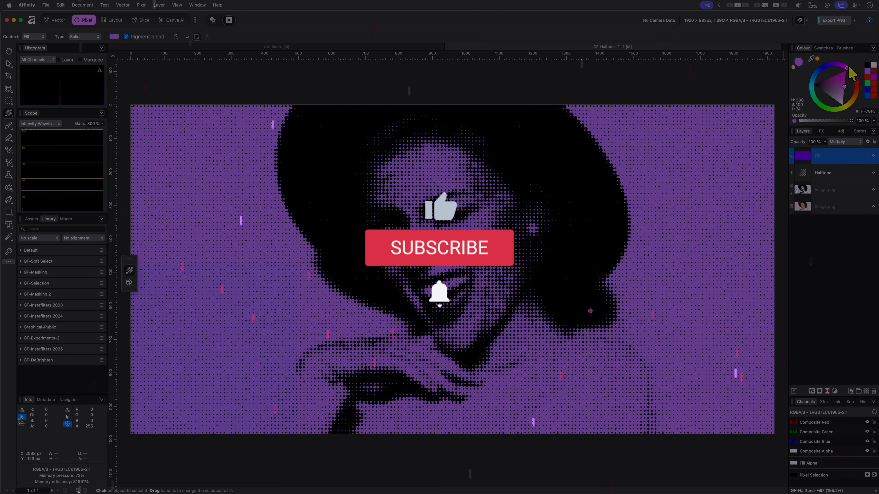